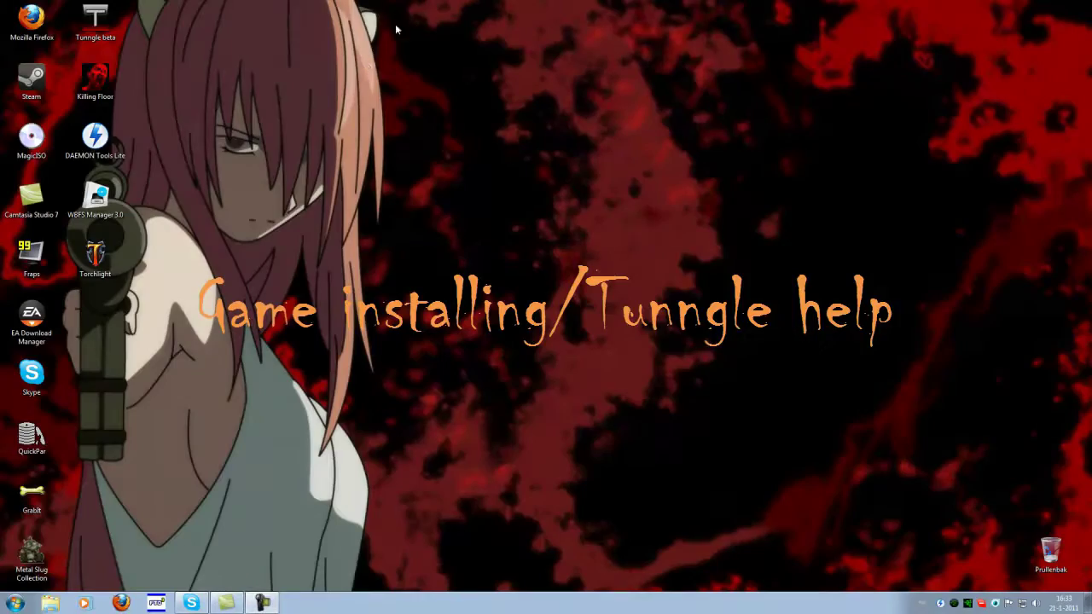
# View the properties of the Killing Floor desktop shortcut and open its file location
pyautogui.rightClick(94, 74)
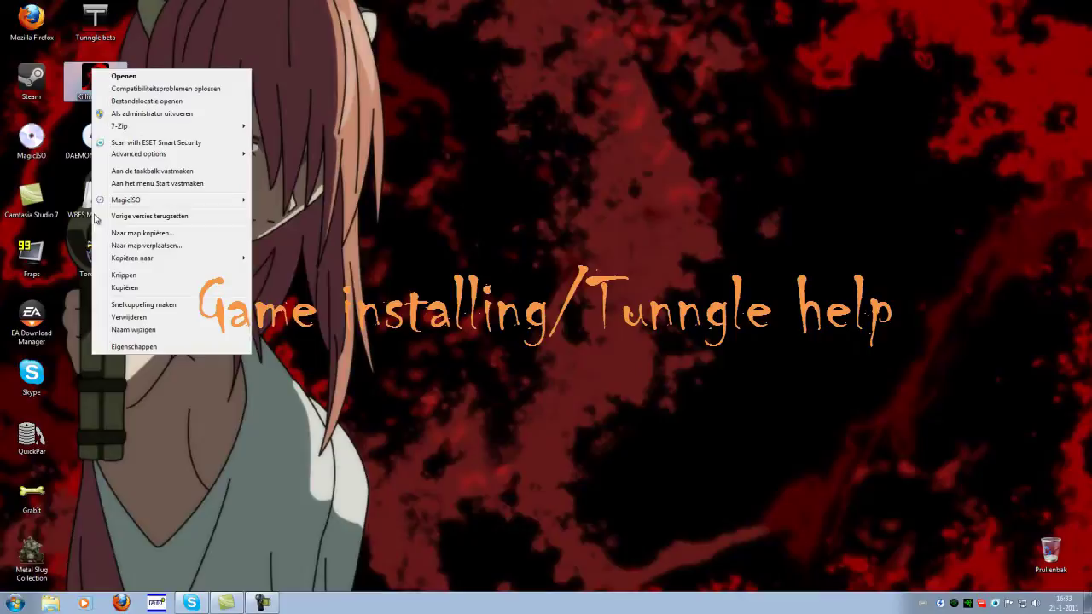
pyautogui.click(136, 348)
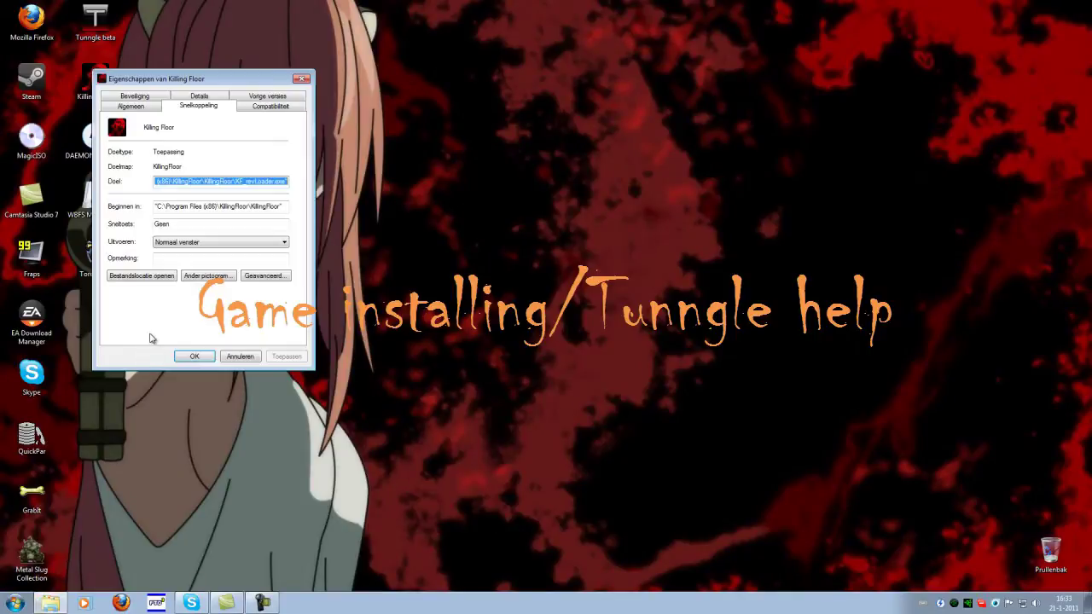
pyautogui.click(141, 277)
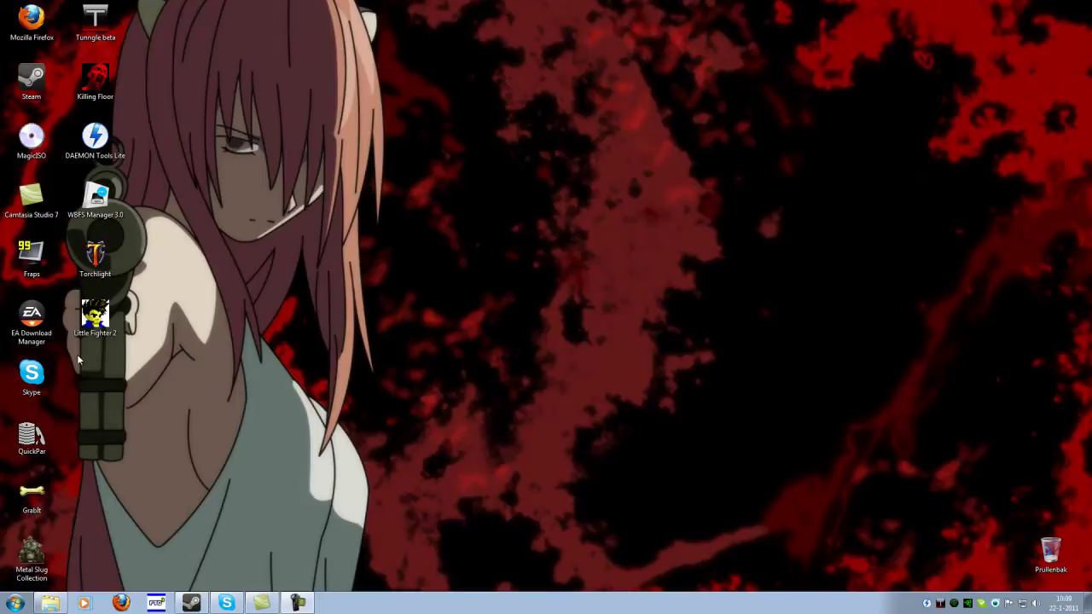
# Launch Little Fighter 2 from the desktop and start a game in Stage mode
pyautogui.doubleClick(101, 331)
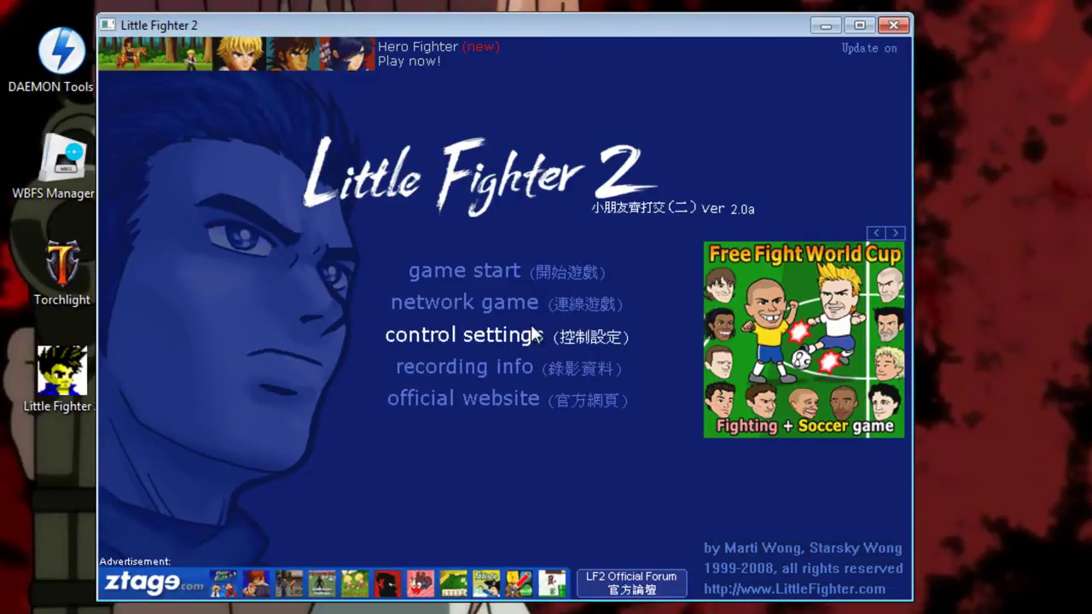
pyautogui.click(487, 271)
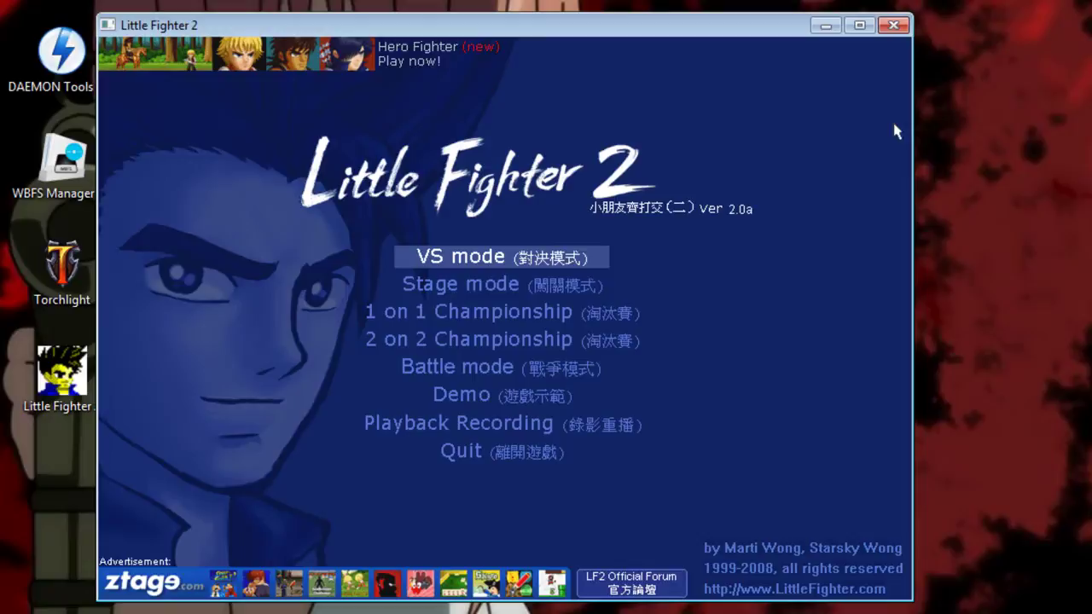
pyautogui.press('Down')
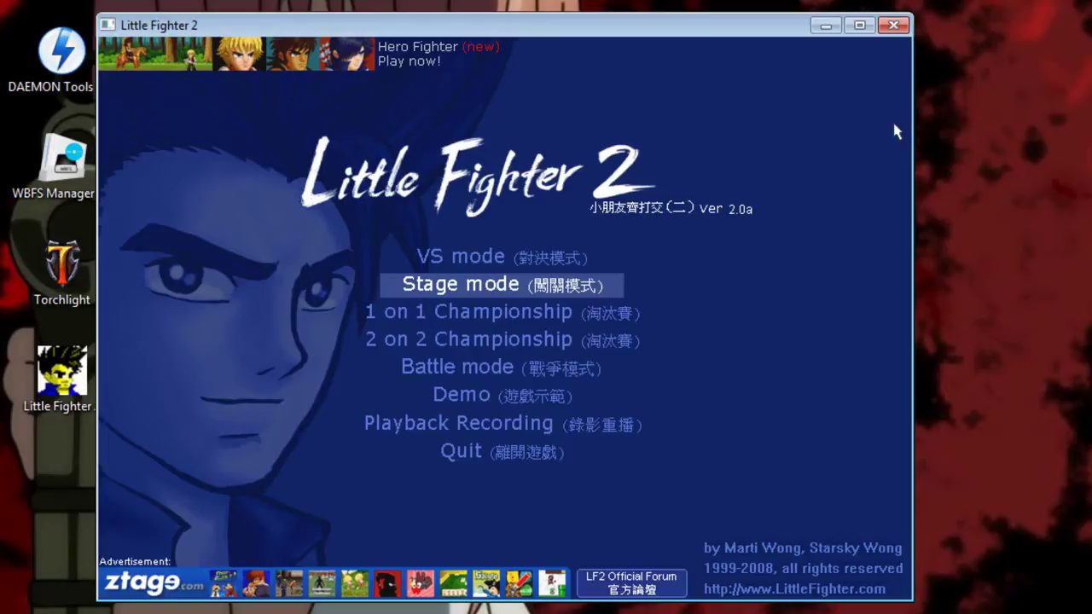
pyautogui.press('Down')
pyautogui.press('Up')
pyautogui.press('Return')
# Join as player 1, choose the fighter Freeze on Team 1, and set 0 computer players
pyautogui.press('a')
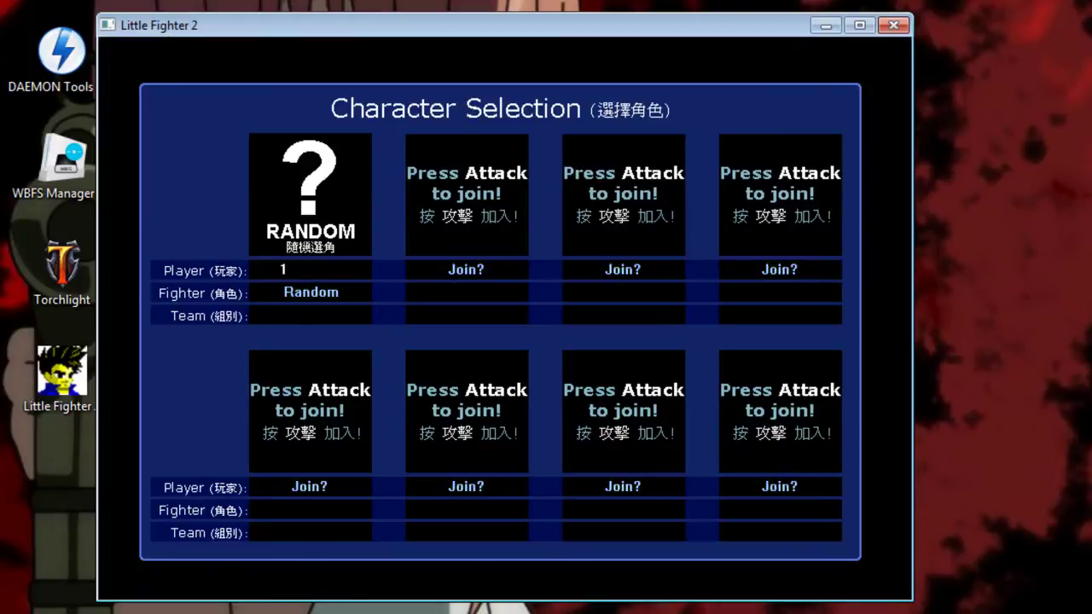
pyautogui.press('Right')
pyautogui.press('Right')
pyautogui.press('Right')
pyautogui.press('Right')
pyautogui.press('Right')
pyautogui.press('Right')
pyautogui.press('Right')
pyautogui.press('Right')
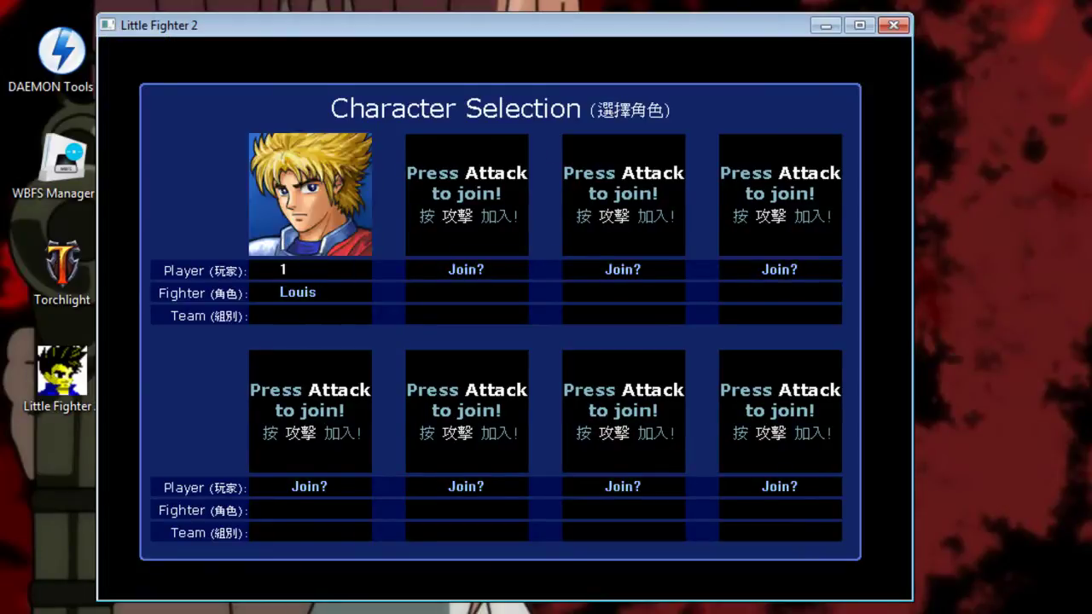
pyautogui.press('a')
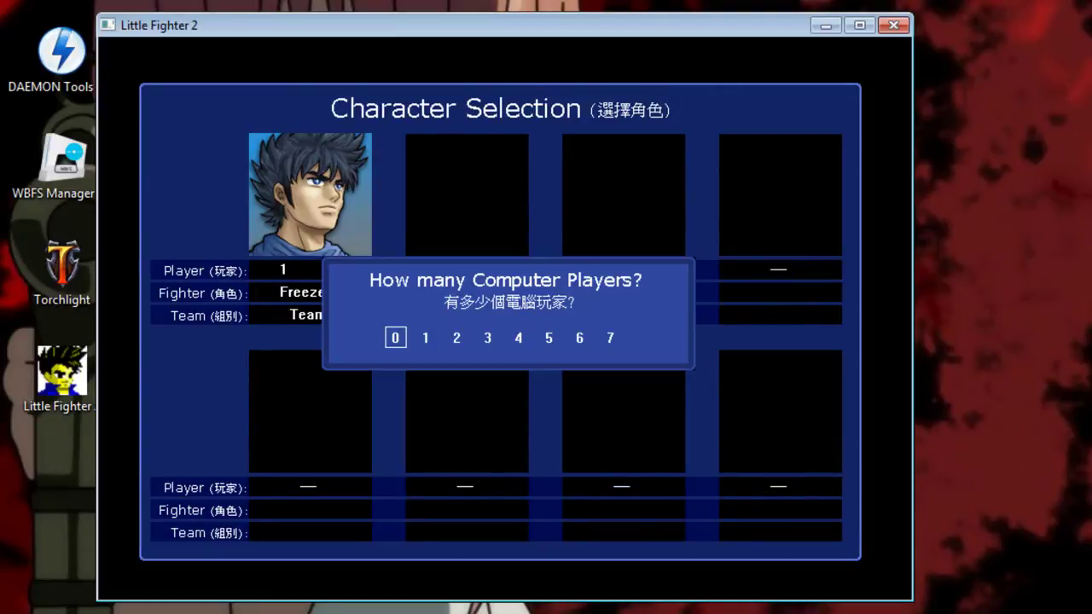
pyautogui.press('a')
# Set the difficulty to Normal with stage 1 selected and start the fight
pyautogui.press('Down')
pyautogui.press('Down')
pyautogui.press('Right')
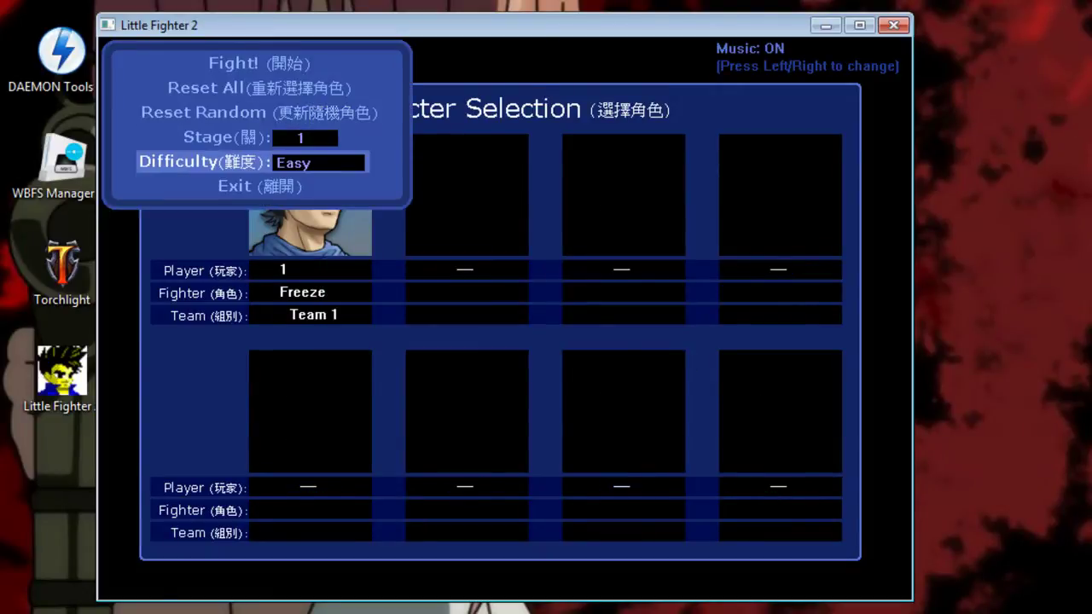
pyautogui.press('Up')
pyautogui.press('Up')
pyautogui.press('Up')
pyautogui.press('Up')
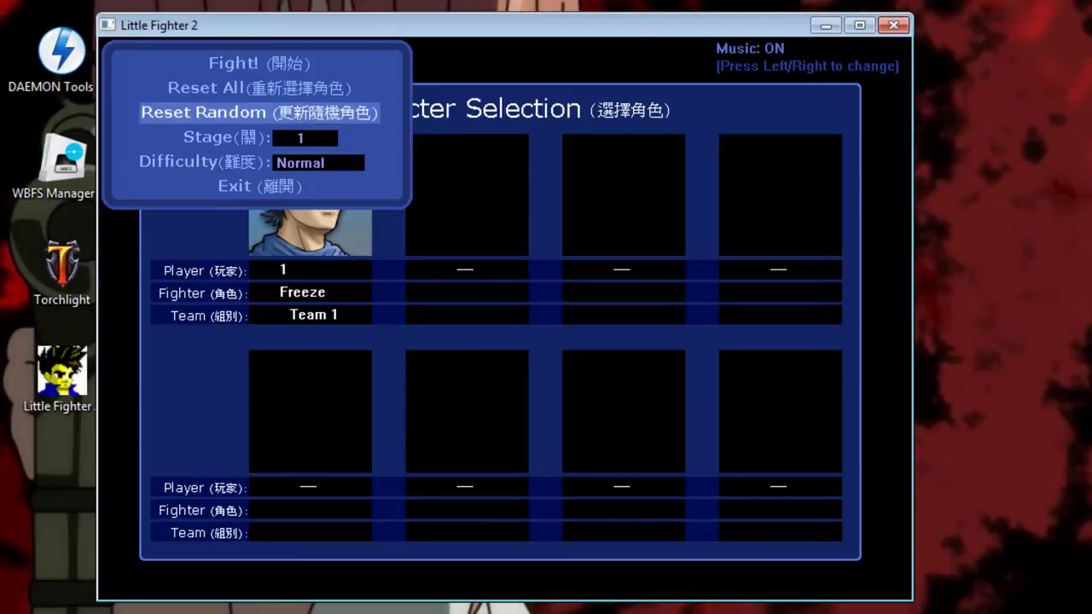
pyautogui.press('a')
# Defeat the first red-bandana enemy of stage 1-1 with Freeze's ground ice attack
pyautogui.press('Right')
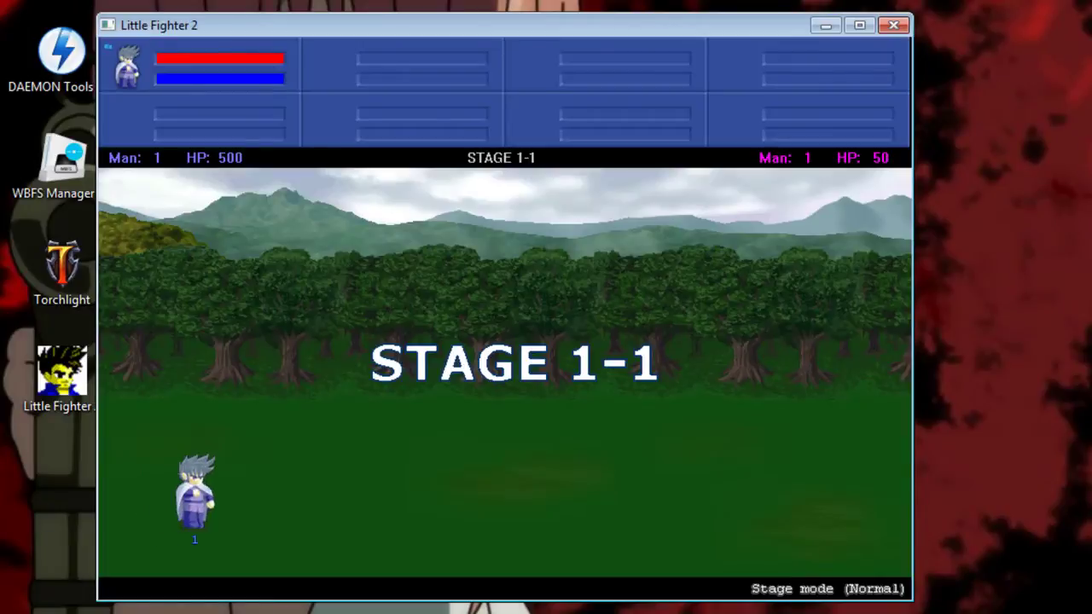
pyautogui.press('Left')
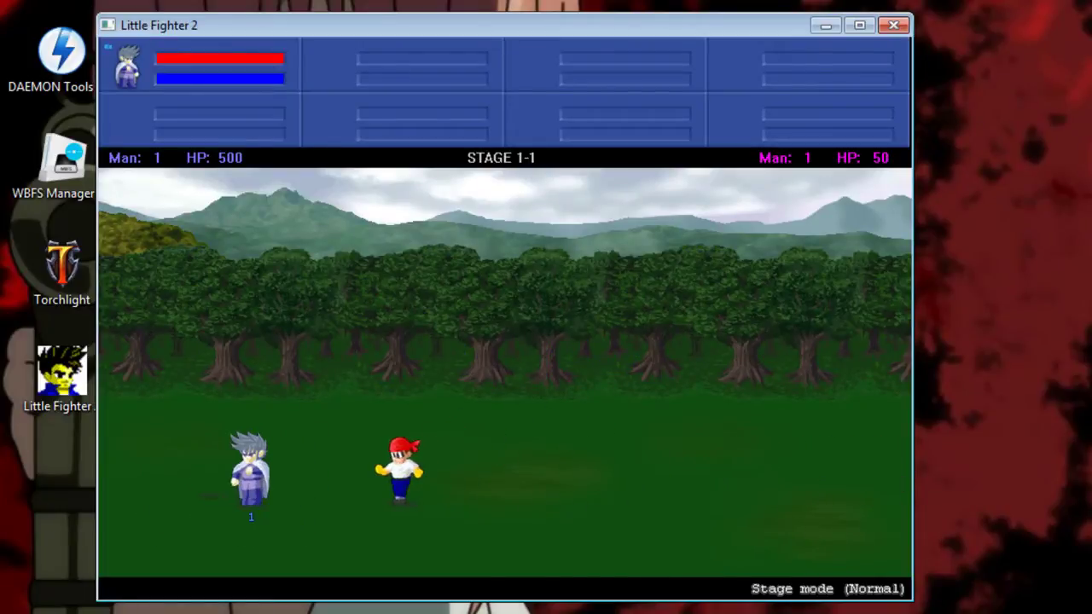
pyautogui.press('a')
pyautogui.press('d')
pyautogui.press('Right')
pyautogui.press('s')
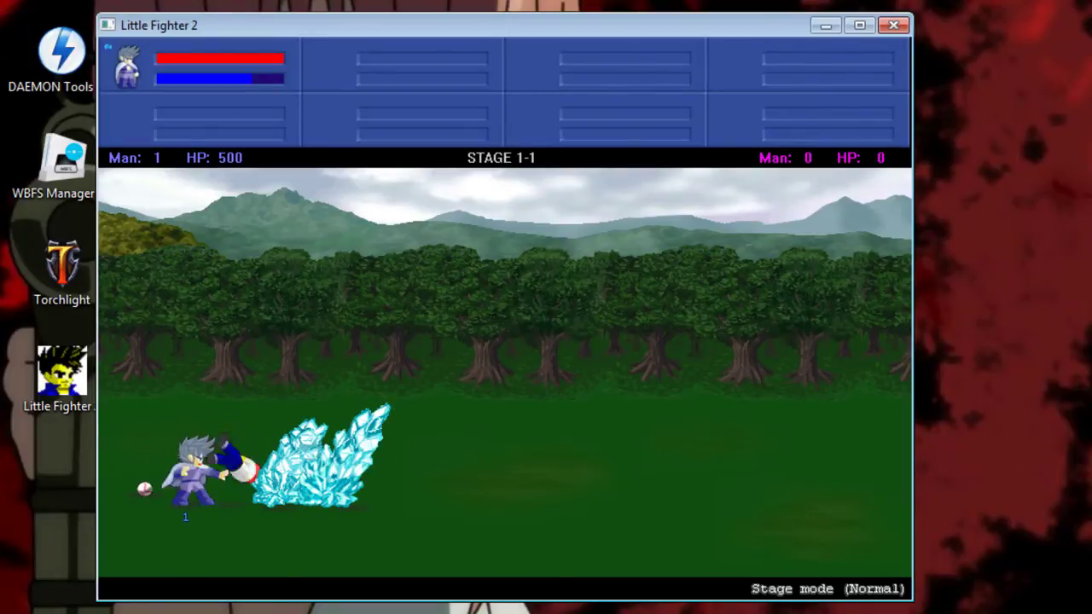
# Move Freeze toward the next red-bandana enemy and defeat it with a special move and repeated punches
pyautogui.press('Right')
pyautogui.press('Down')
pyautogui.press('Right')
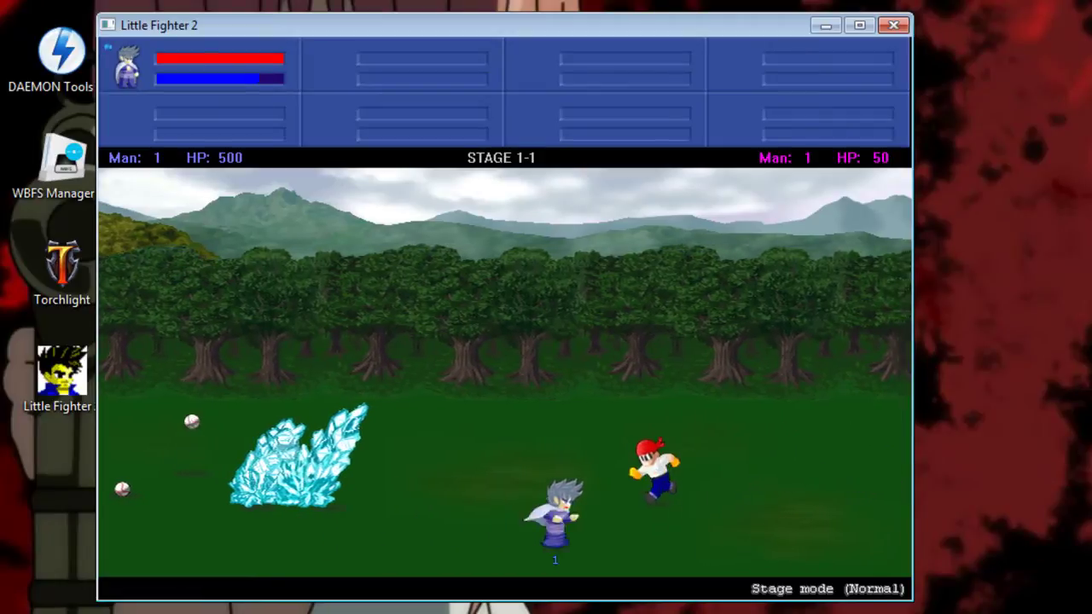
pyautogui.press('Right')
pyautogui.press('d')
pyautogui.press('Up')
pyautogui.press('s')
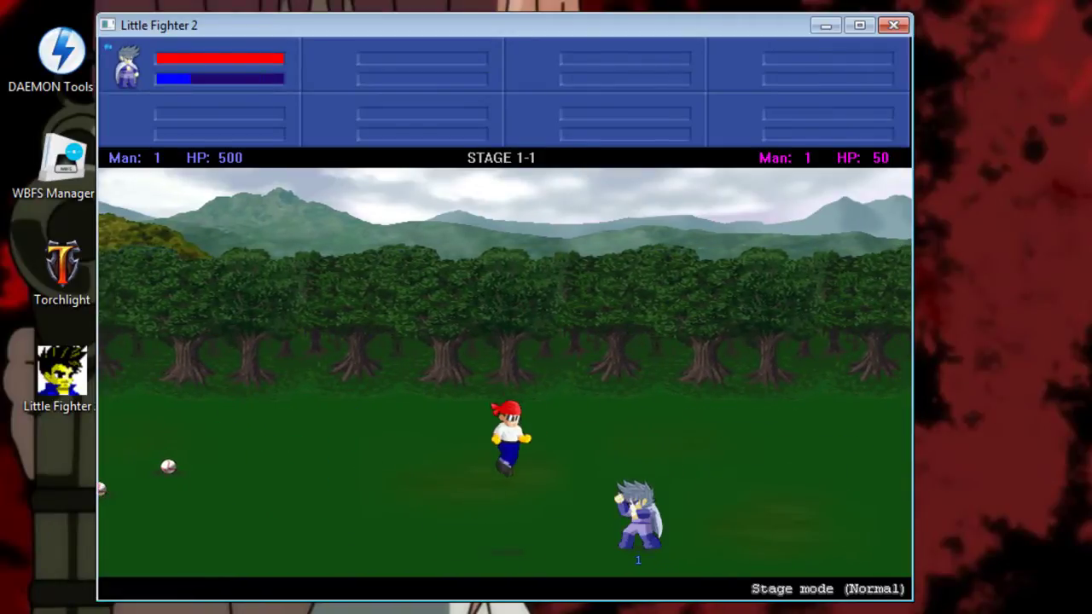
pyautogui.press('a')
pyautogui.press('a')
pyautogui.press('a')
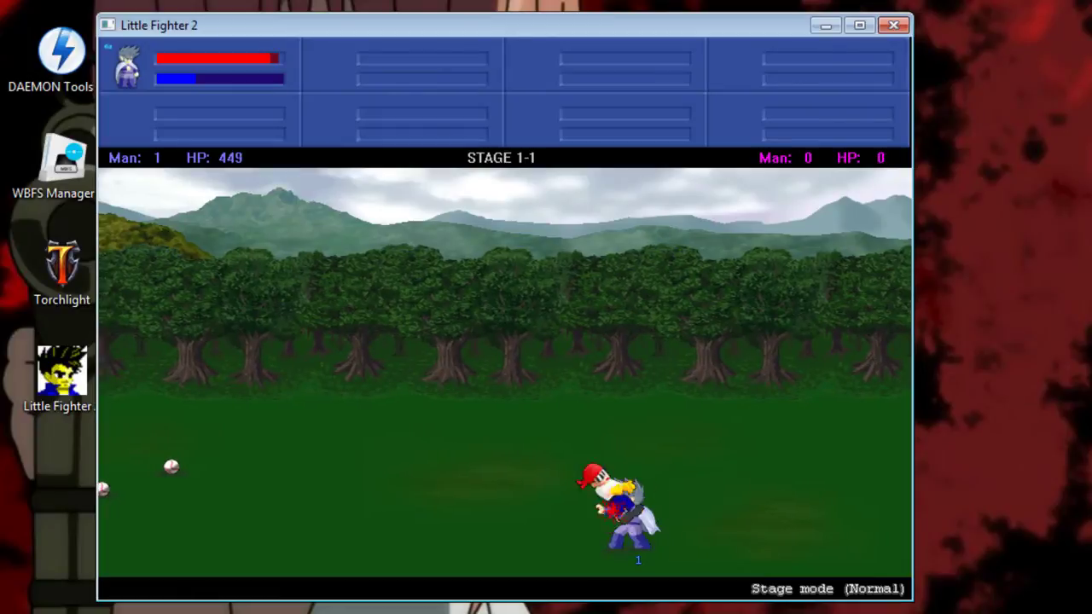
# Summon an ice sword for Freeze with a special move
pyautogui.press('d')
pyautogui.press('Left')
pyautogui.press('s')
pyautogui.press('Left')
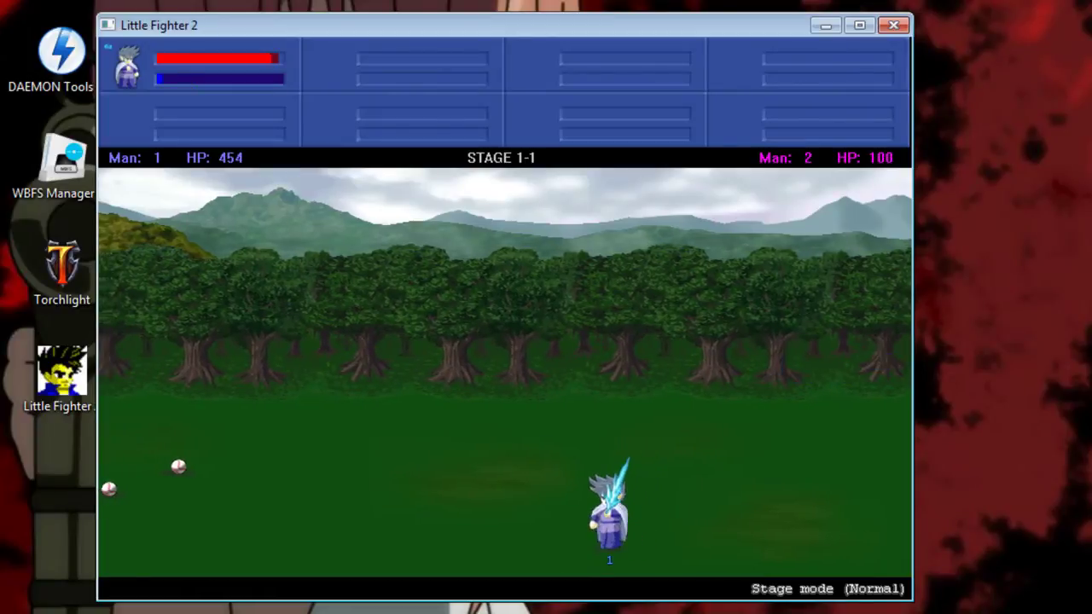
# Fight the next pair of stage 1-1 enemies, starting with the ice sword
pyautogui.press('Right')
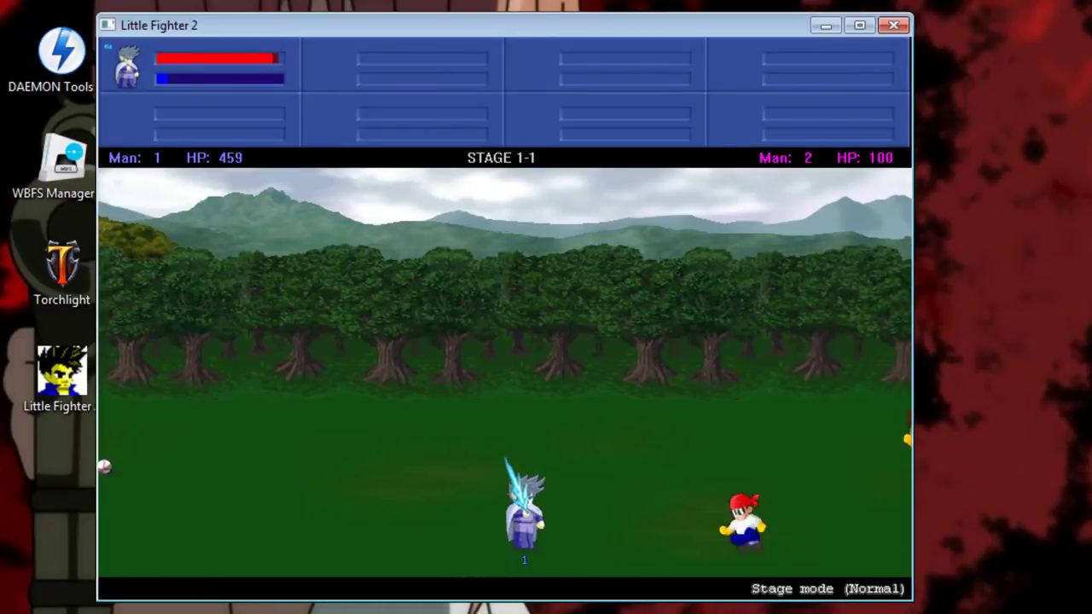
pyautogui.press('a')
pyautogui.press('a')
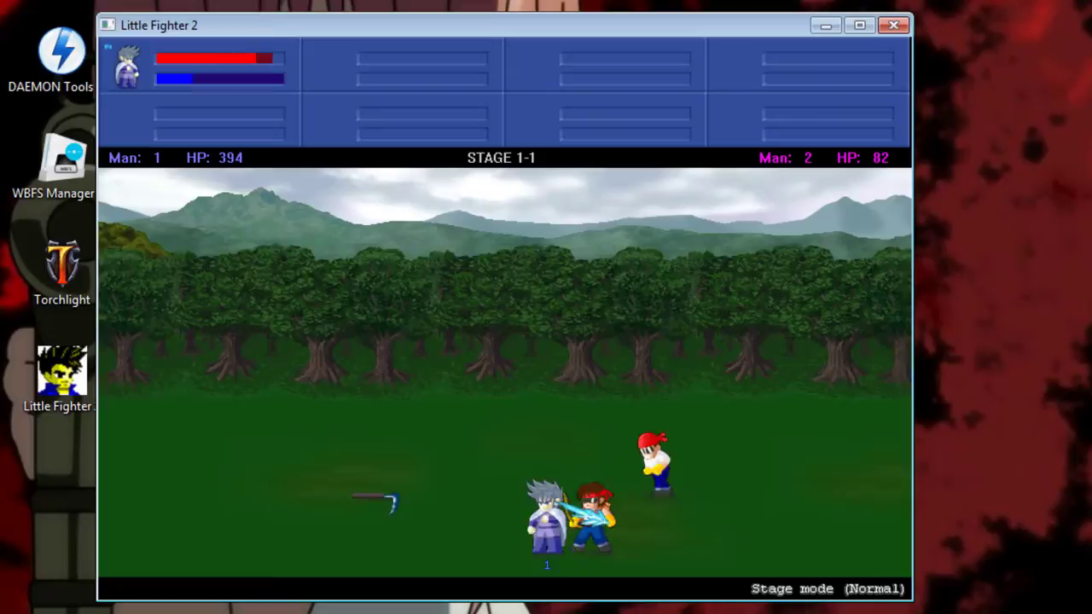
pyautogui.press('a')
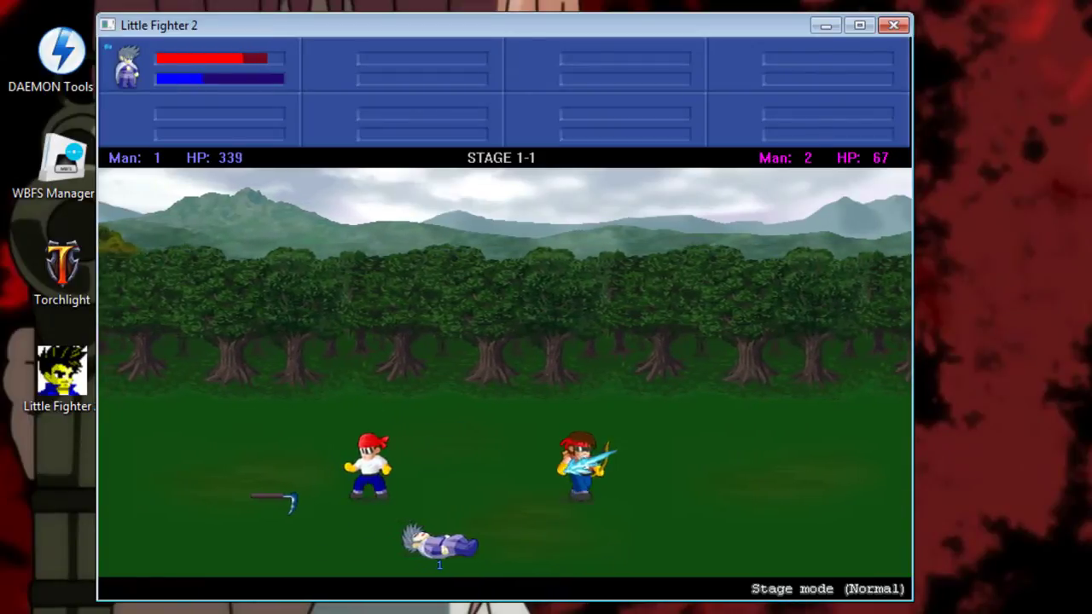
pyautogui.press('s')
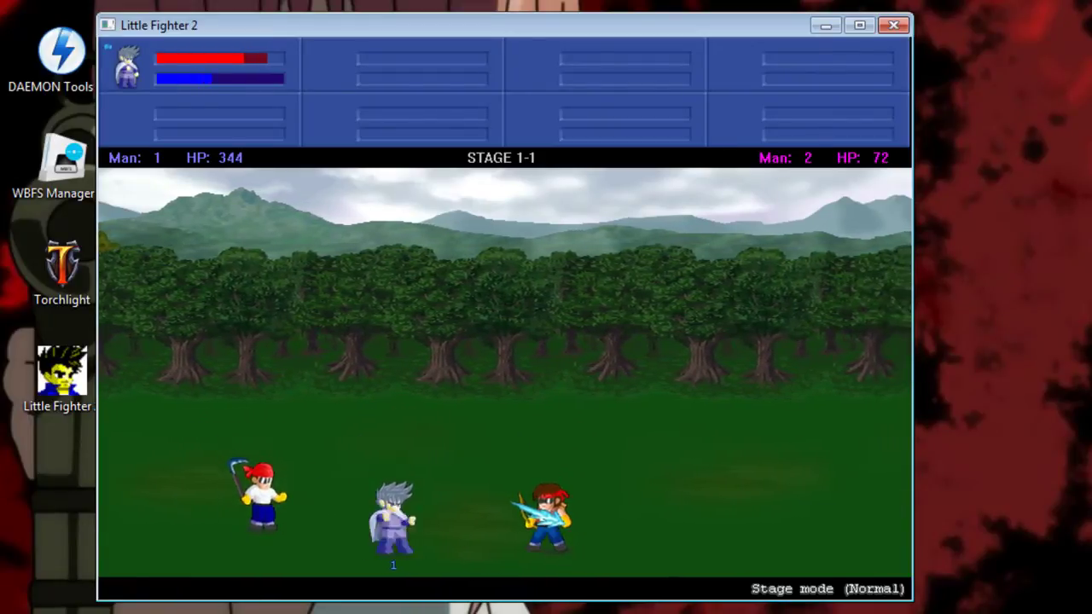
pyautogui.press('Right')
pyautogui.press('a')
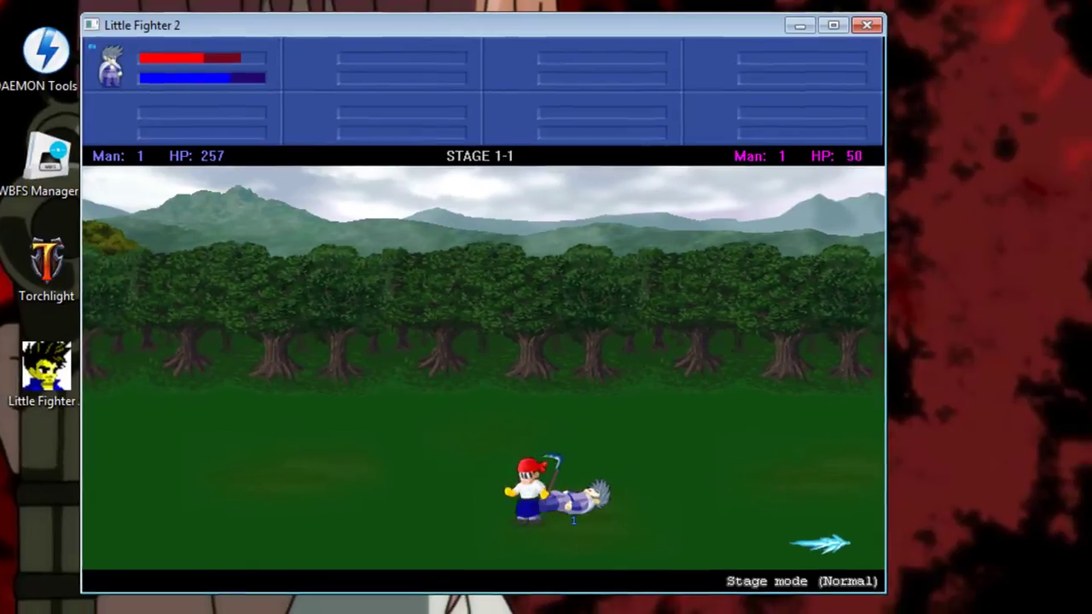
# Quit Little Fighter 2, view the Little Fighter network lobby in Tunngle, and minimise the Tunngle window
pyautogui.hotkey('alt', 'F4')
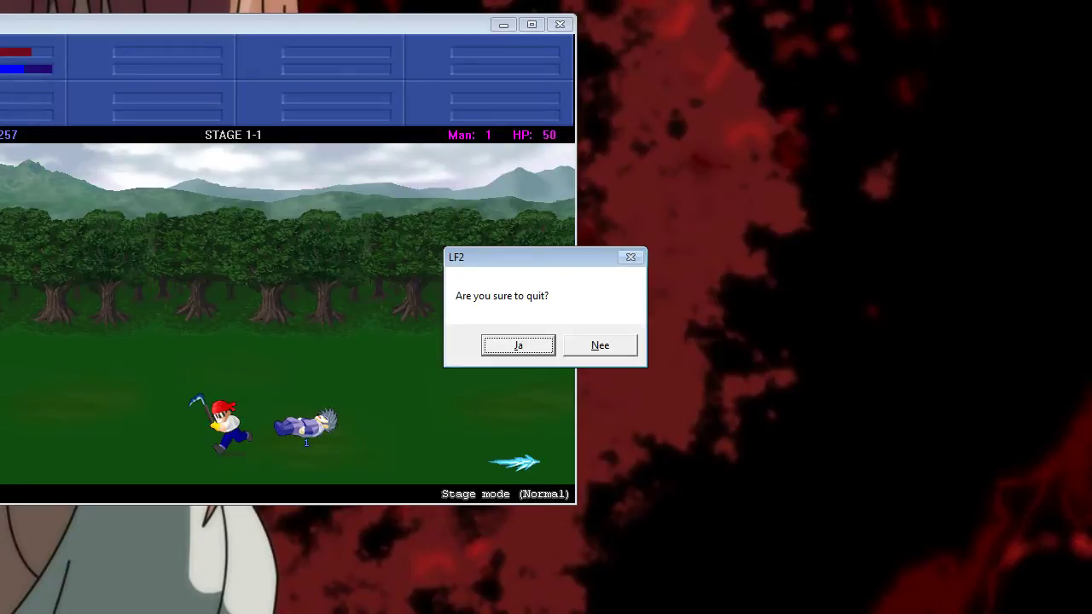
pyautogui.press('Return')
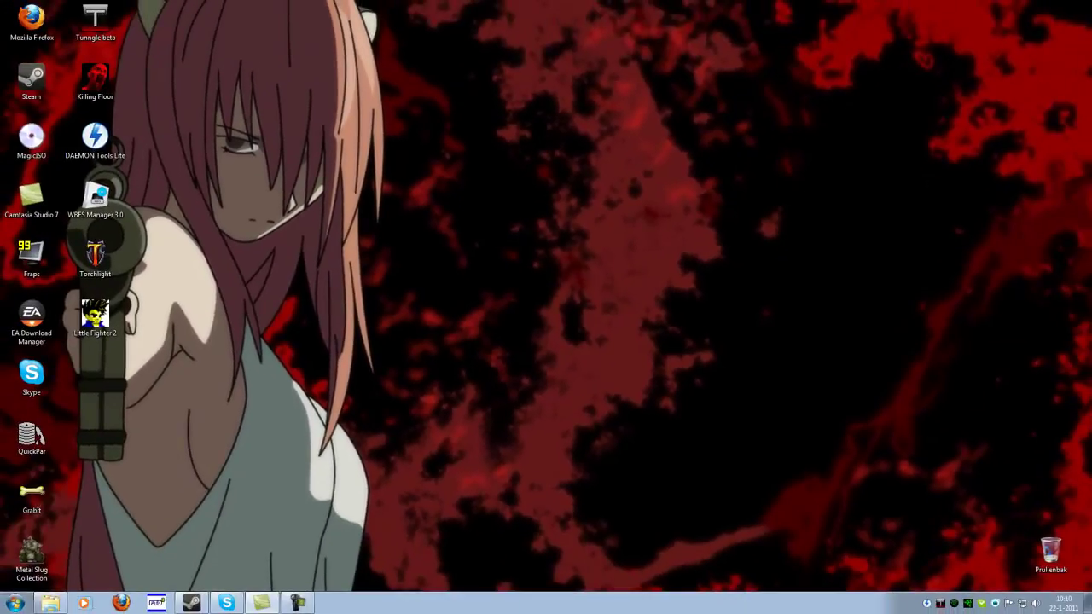
pyautogui.click(941, 604)
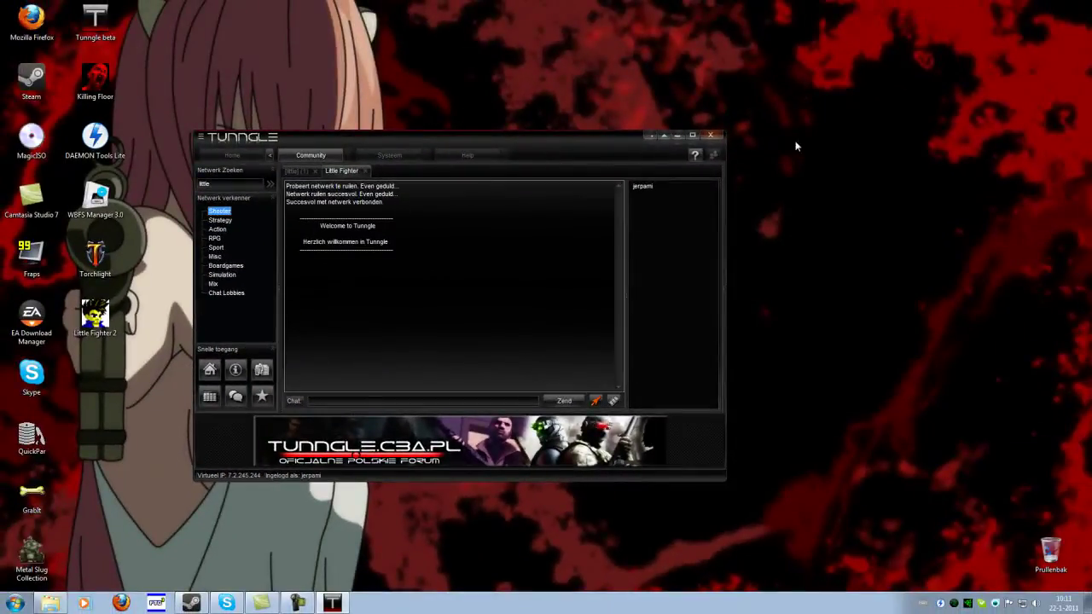
pyautogui.click(655, 134)
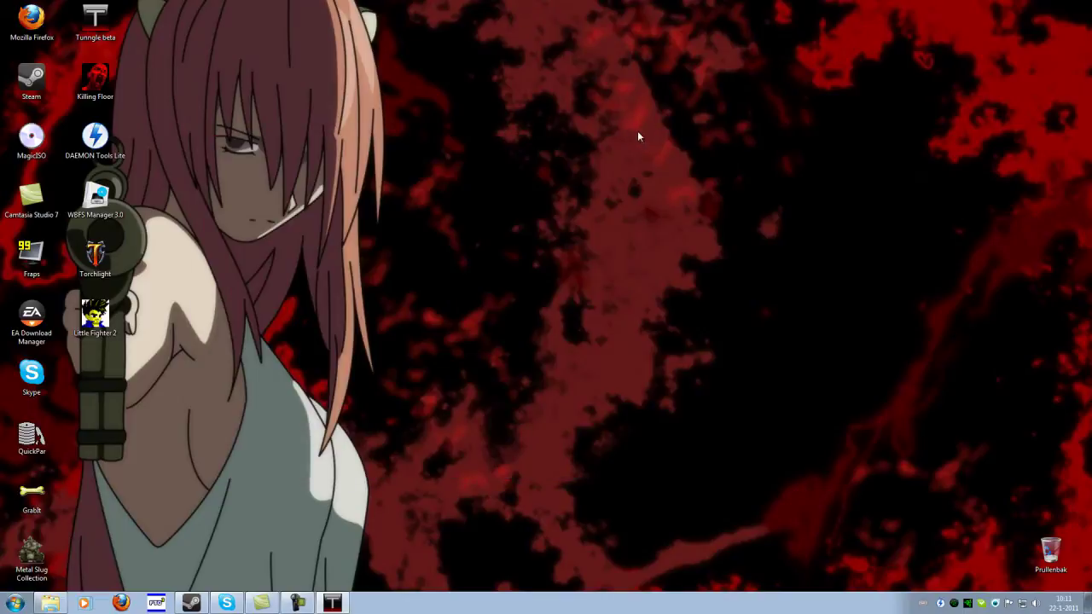
# Relaunch Little Fighter 2, open its network game options, and place the Tunngle window beside the game
pyautogui.doubleClick(96, 318)
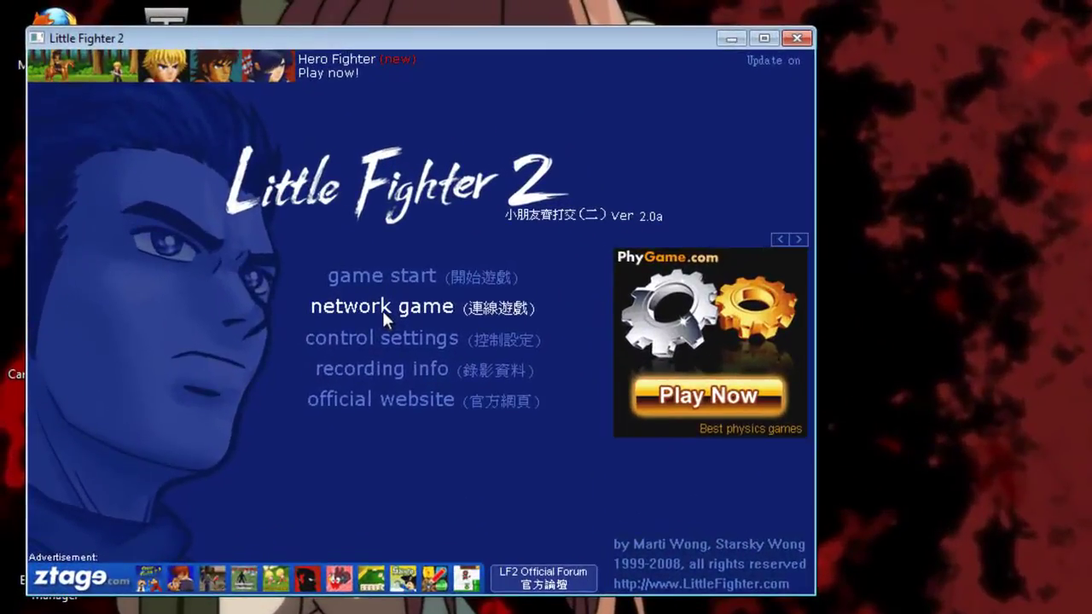
pyautogui.click(220, 179)
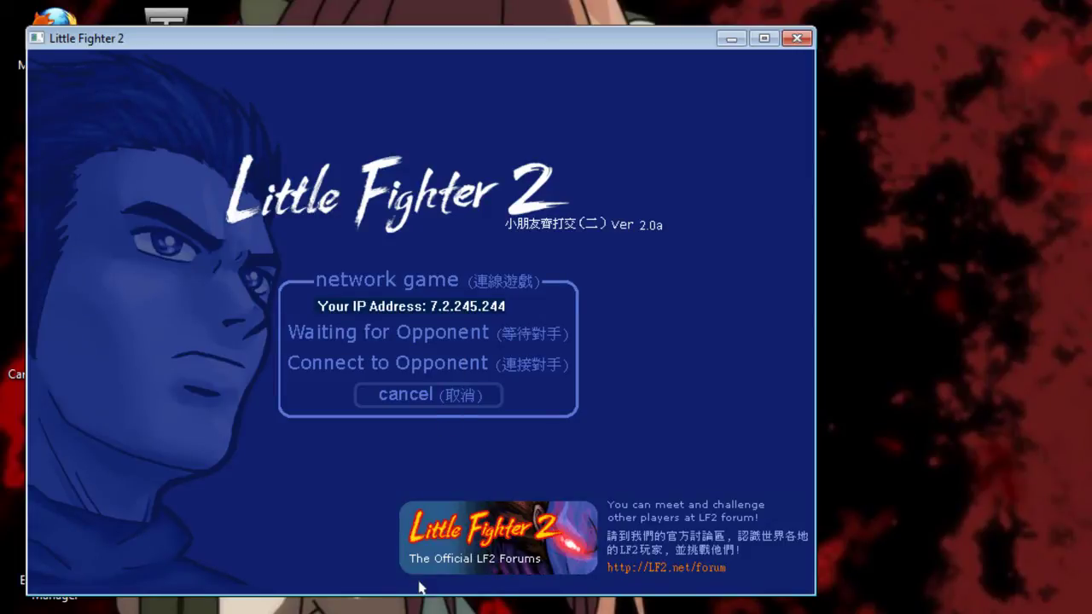
pyautogui.hotkey('alt', 'Tab')
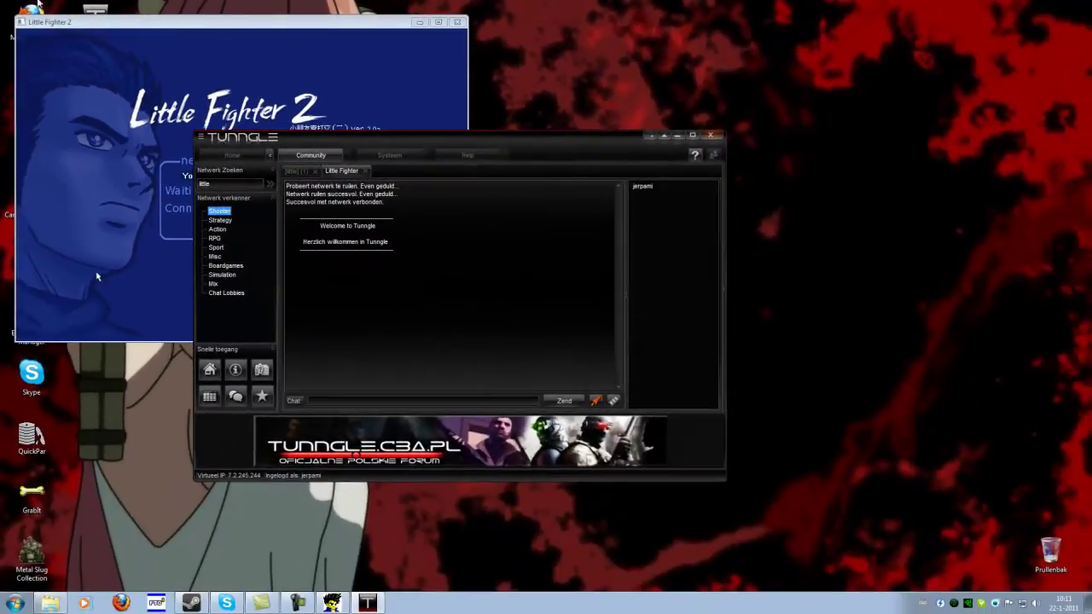
pyautogui.moveTo(401, 132); pyautogui.dragTo(522, 15)
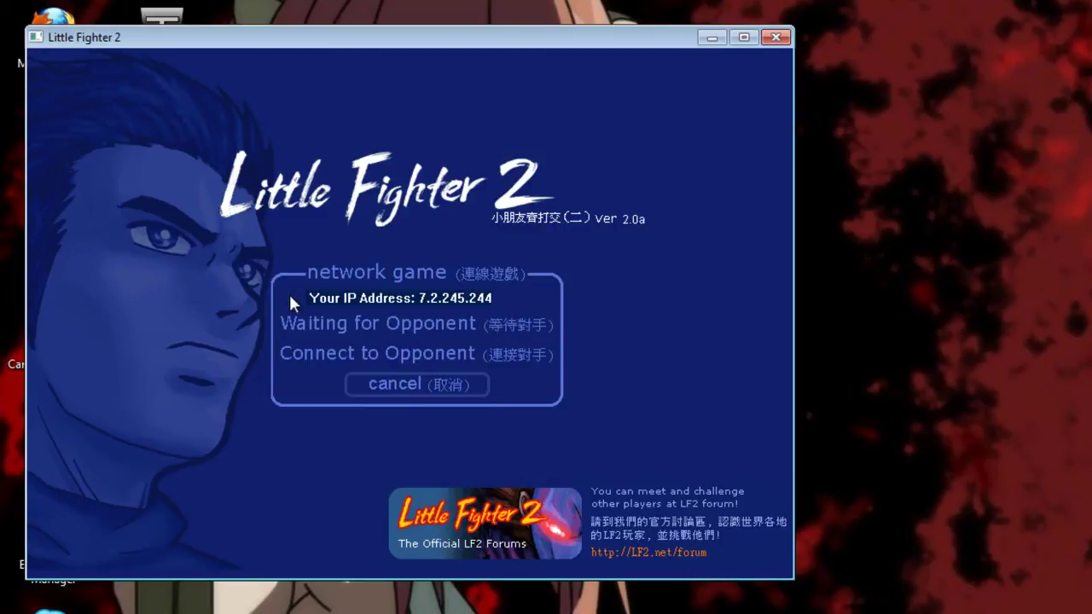
# View the Waiting for Opponent and Connect to Opponent dialogs, cancel each, and return to the game window
pyautogui.click(372, 327)
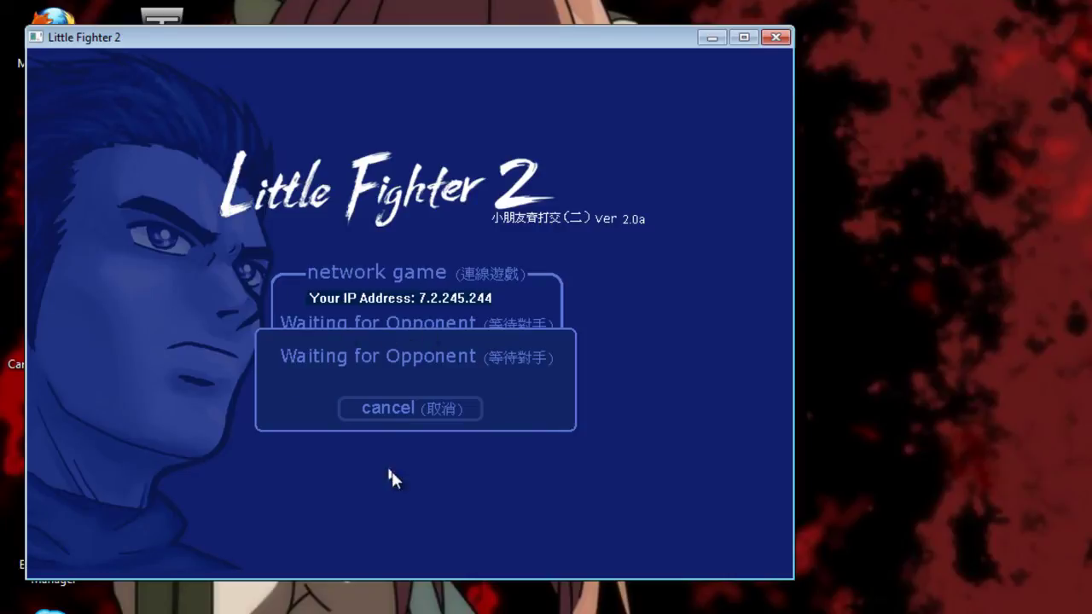
pyautogui.click(399, 407)
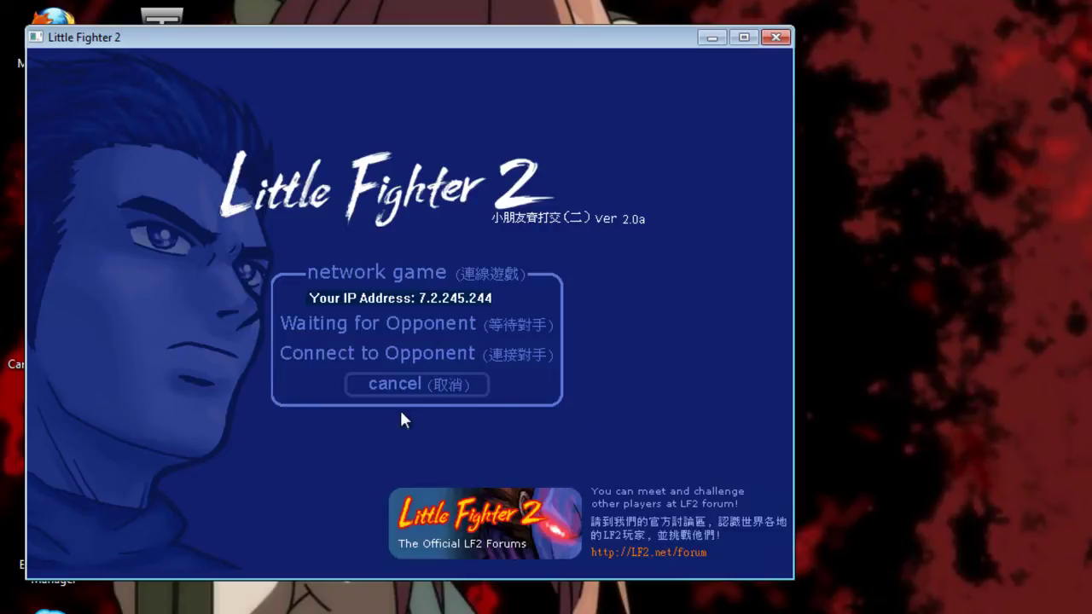
pyautogui.click(430, 360)
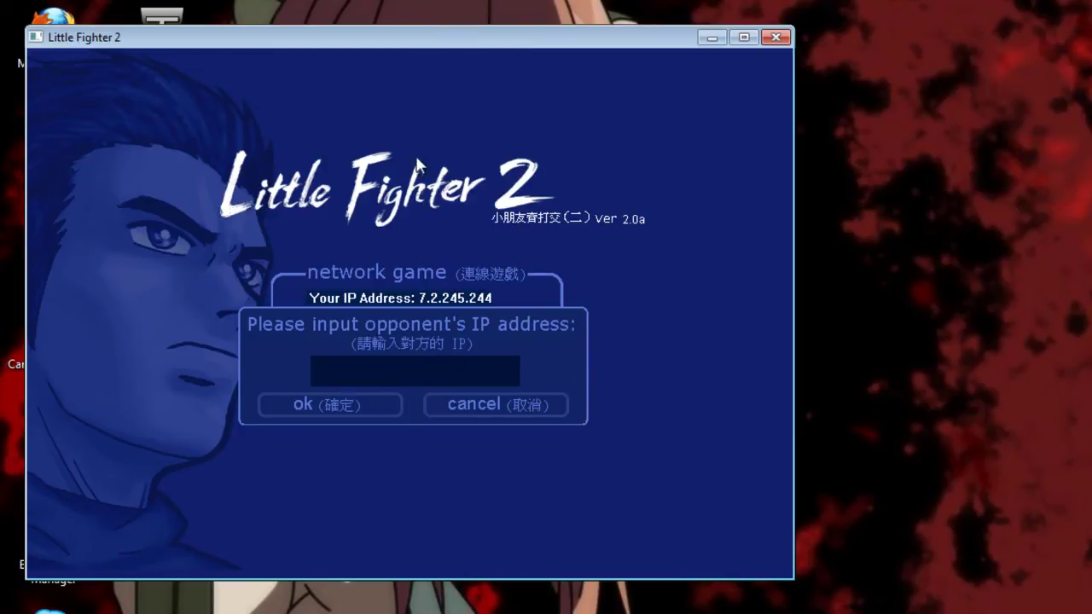
pyautogui.click(501, 407)
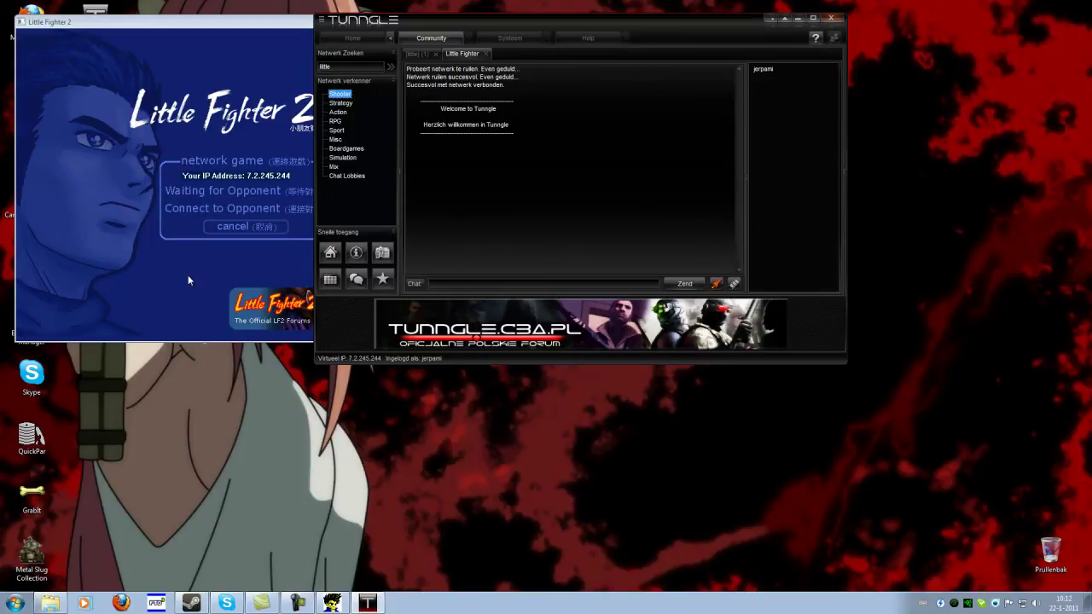
pyautogui.click(89, 59)
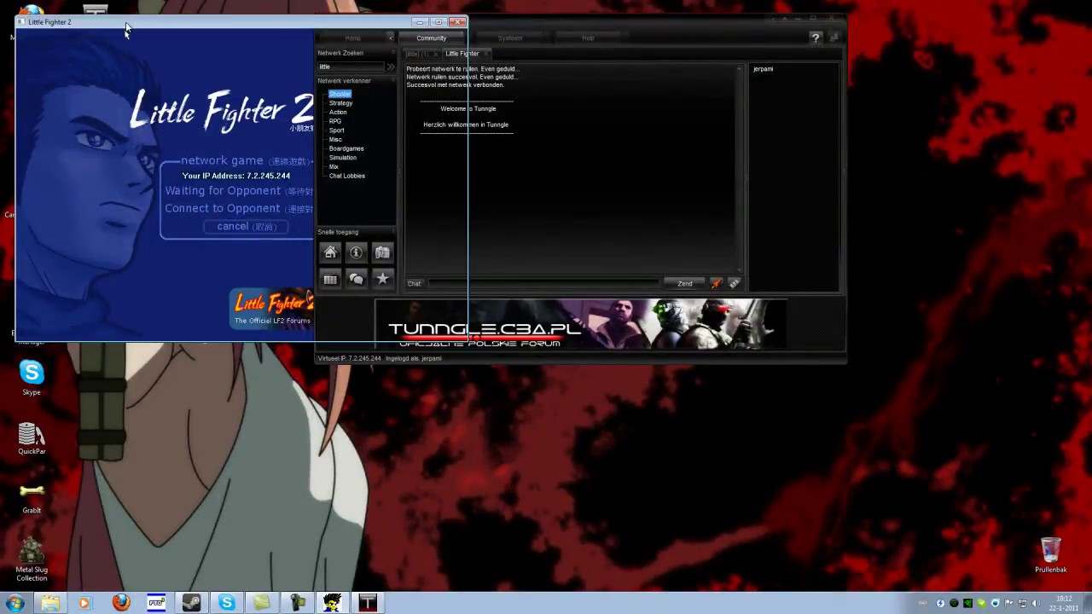